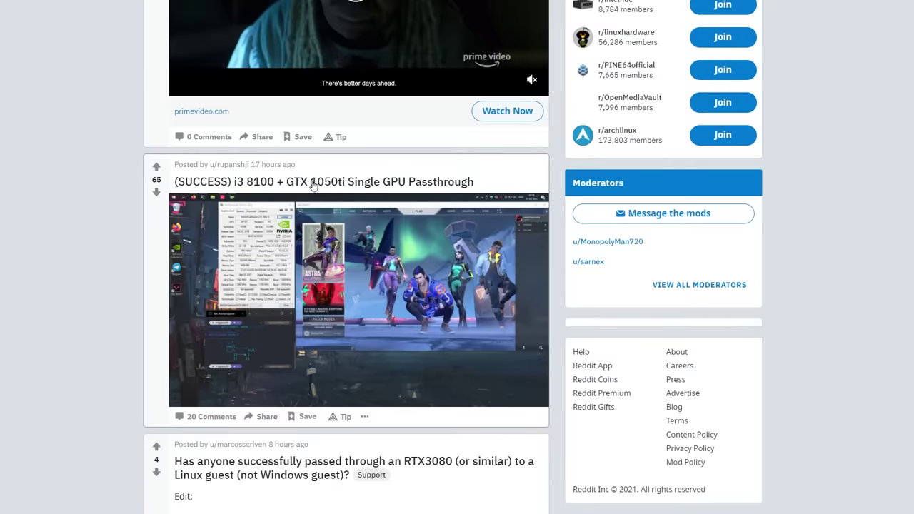
# - Open the i3 8100 GTX 1050ti passthrough post, then the 'How to get VALORANT to run with VFIO' result
pyautogui.click(314, 187)
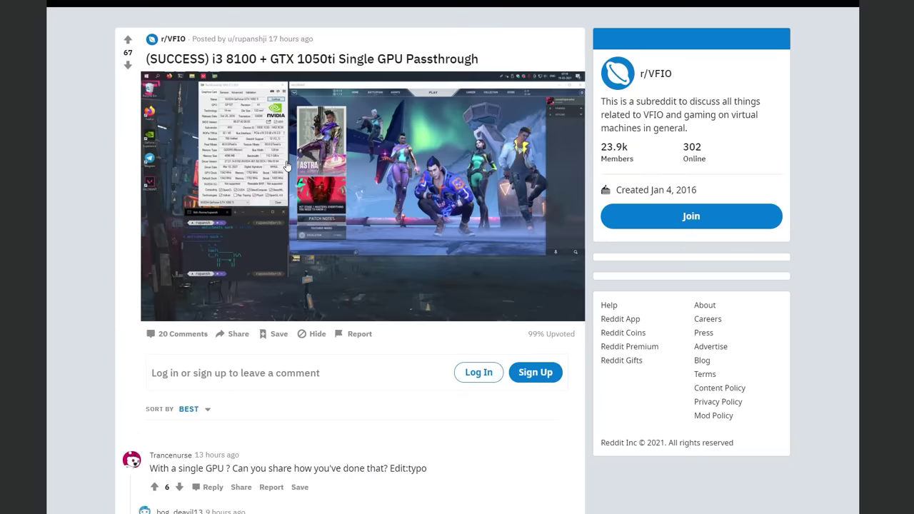
pyautogui.scroll(-2, 360, 274)
pyautogui.scroll(2, 359, 274)
pyautogui.scroll(-3, 214, 364)
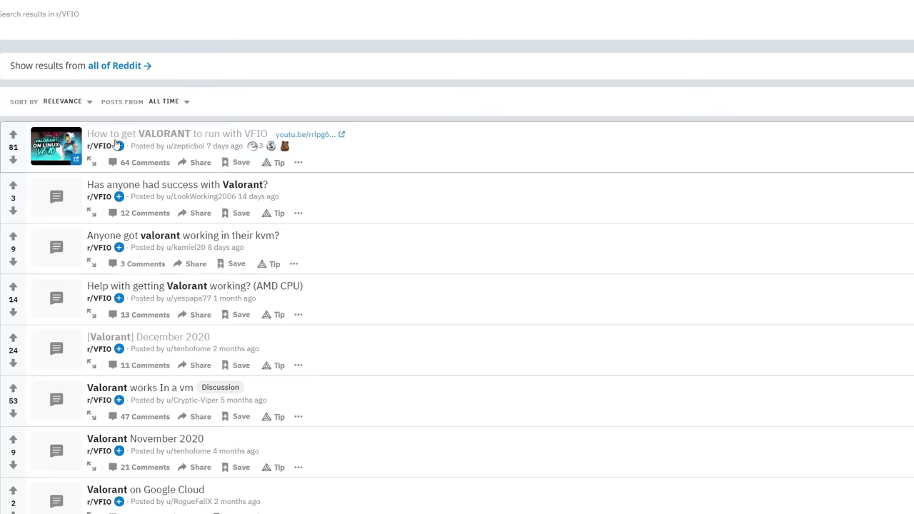
pyautogui.click(90, 170)
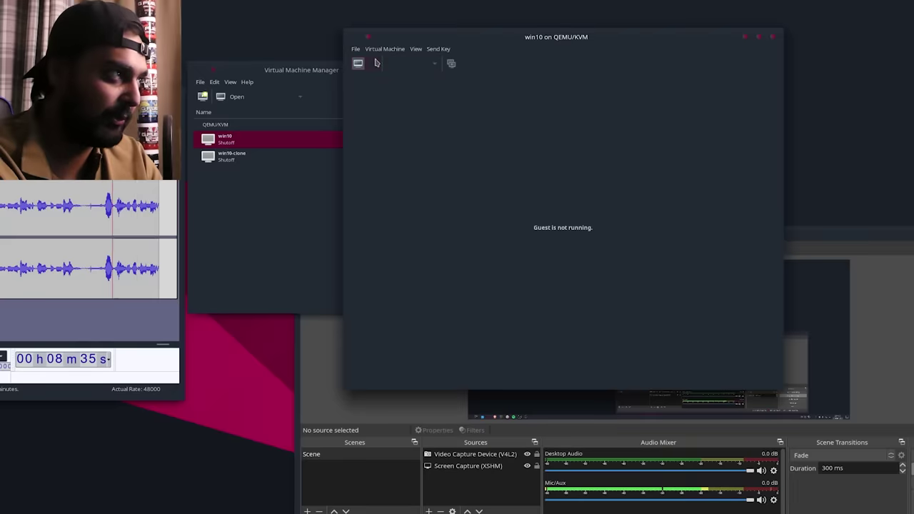
pyautogui.click(373, 63)
# - Move the win10 VM window right and show its hardware XML at the hyperv and kvm features
pyautogui.moveTo(454, 37); pyautogui.dragTo(614, 39)
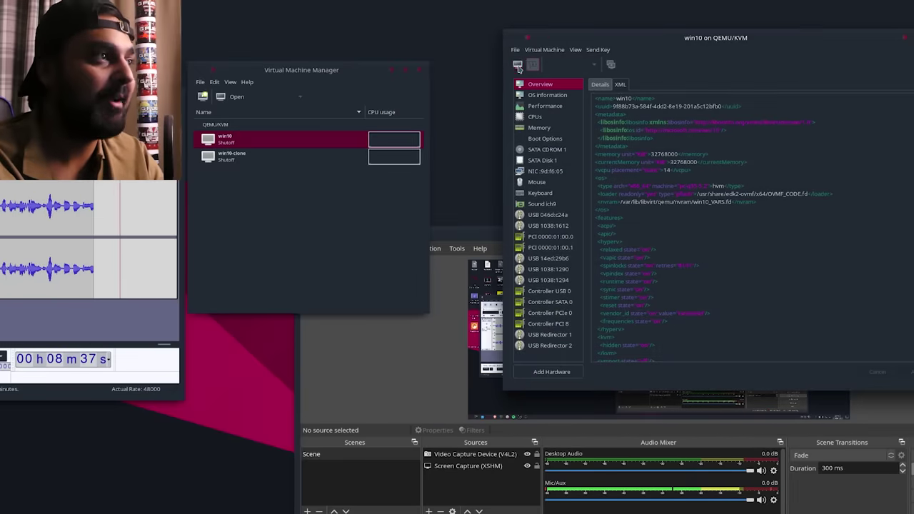
pyautogui.click(518, 65)
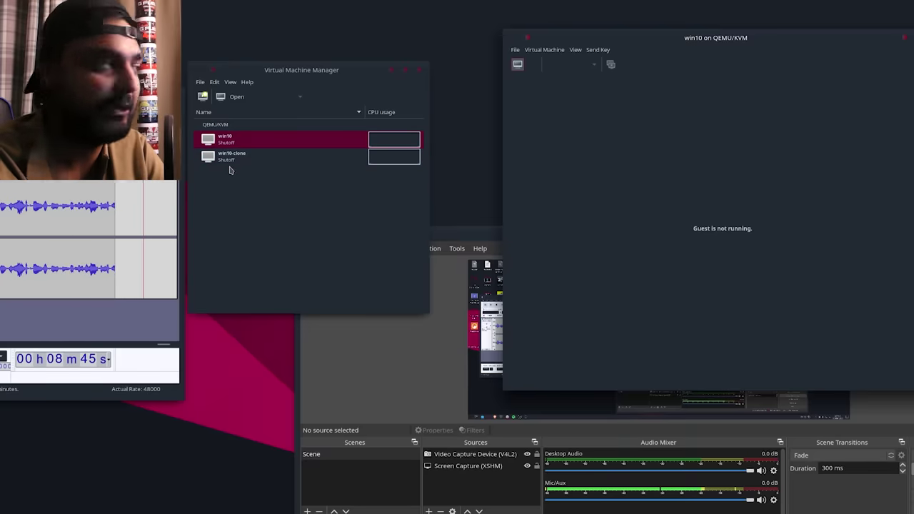
pyautogui.click(533, 65)
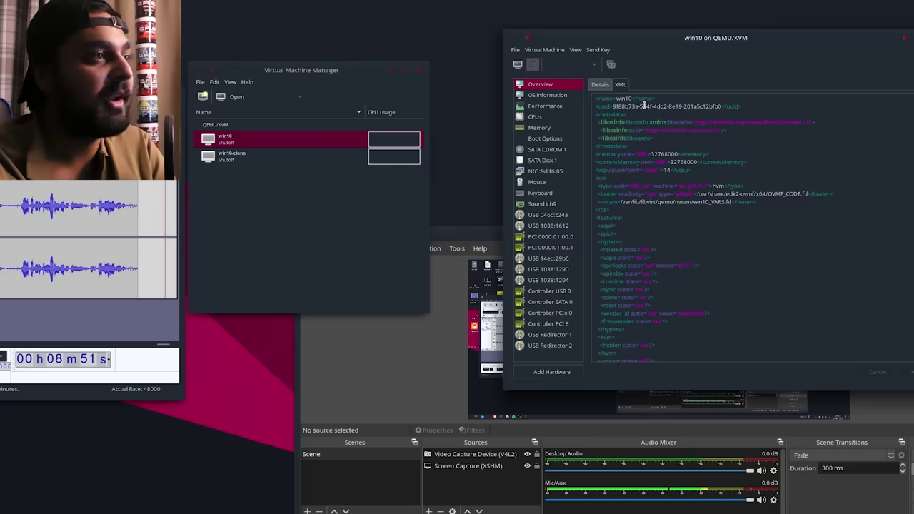
pyautogui.scroll(1, 644, 107)
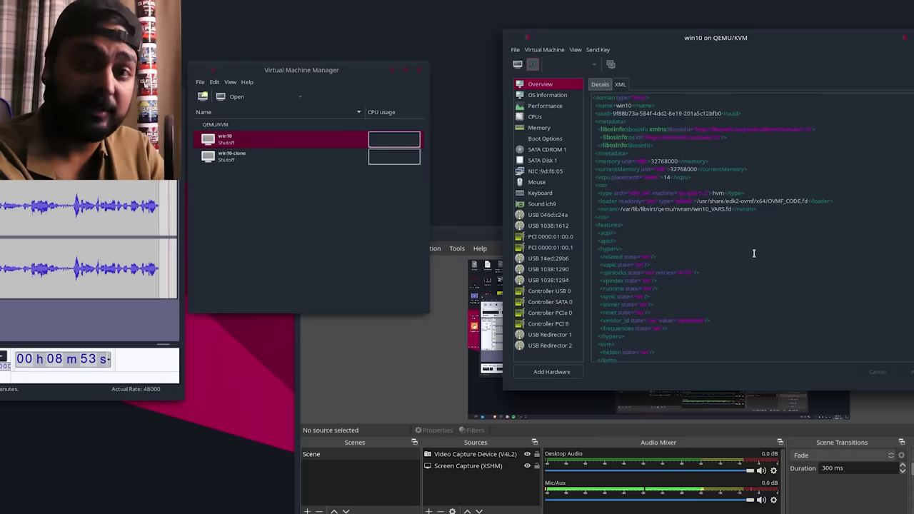
pyautogui.scroll(-4, 754, 253)
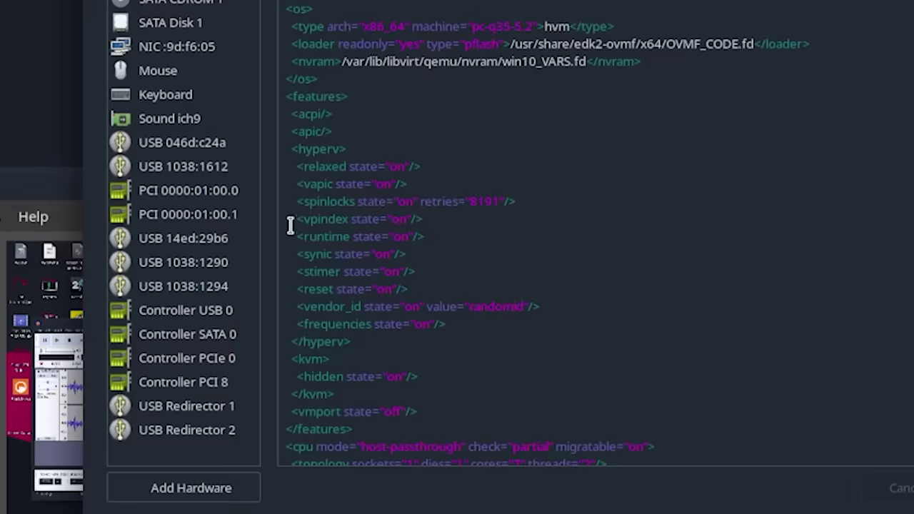
# - Highlight the hyperv vpindex-to-reset lines, the vendor_id line, then the vpindex-to-reset block again
pyautogui.moveTo(598, 250); pyautogui.dragTo(601, 254)
pyautogui.moveTo(356, 237); pyautogui.dragTo(441, 279)
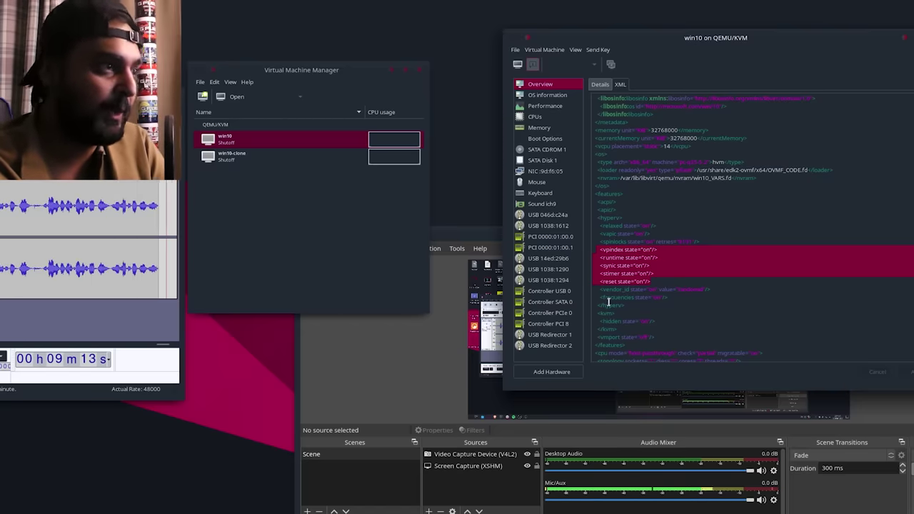
pyautogui.moveTo(601, 289); pyautogui.dragTo(707, 289)
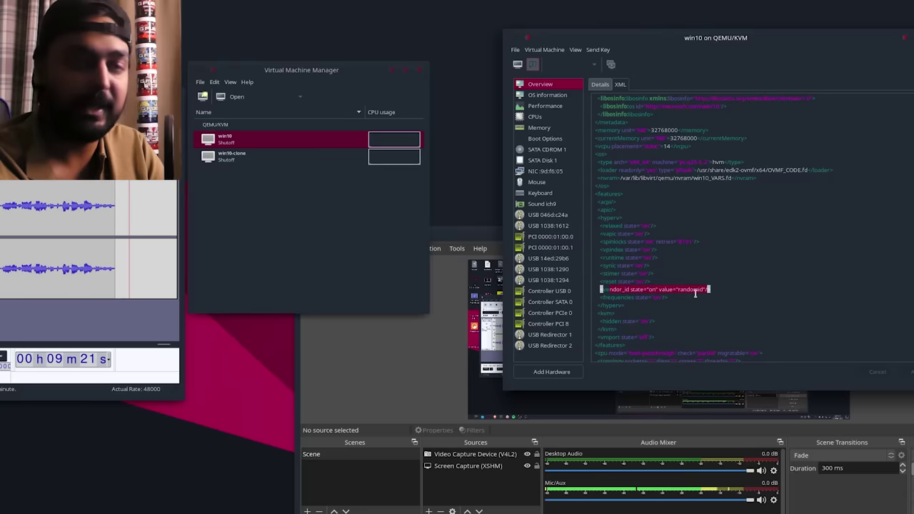
pyautogui.moveTo(601, 248); pyautogui.dragTo(628, 282)
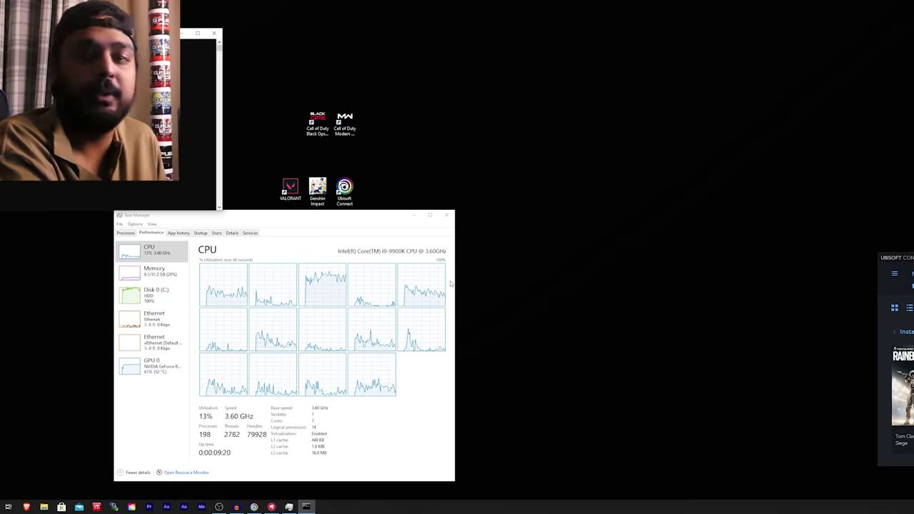
# - Move the Task Manager CPU performance window to the right side of the screen
pyautogui.moveTo(359, 218); pyautogui.dragTo(673, 179)
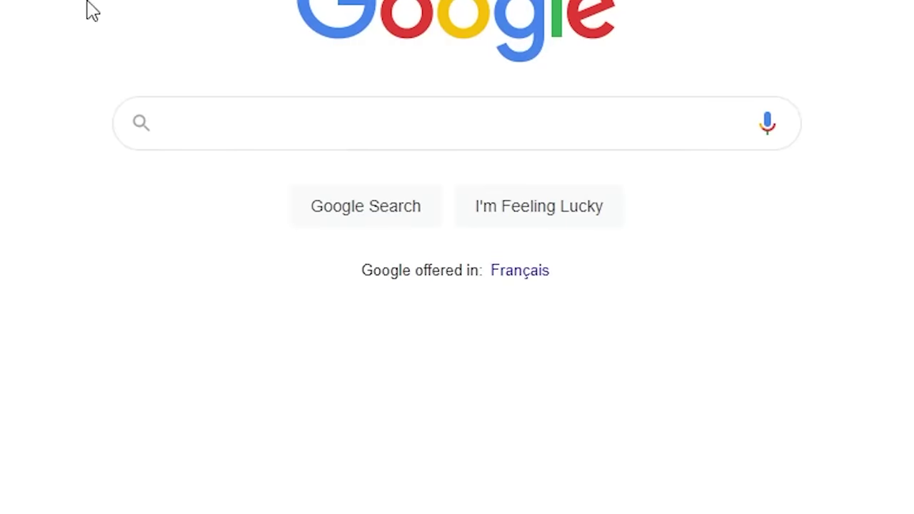
# - Search 'i9-9900k intel' and mark the 3.60 GHz Processor Base Frequency on Intel ARK
pyautogui.click(202, 114)
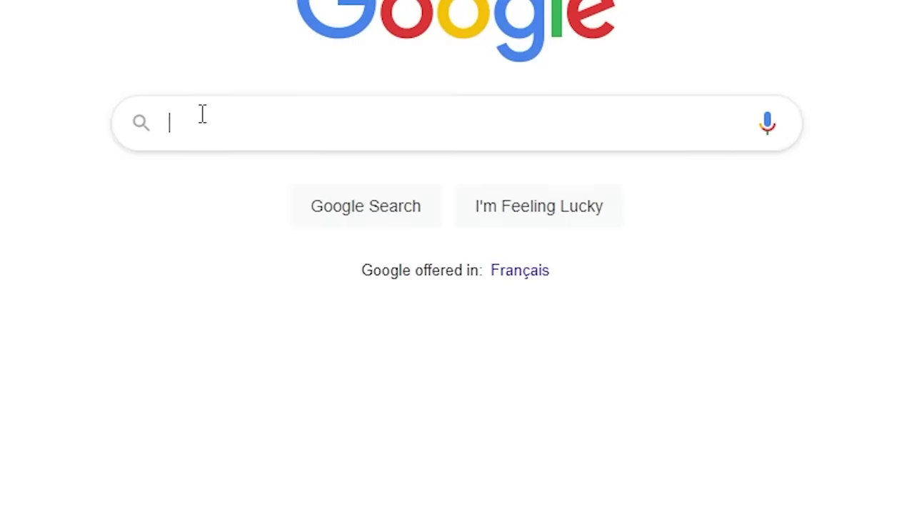
pyautogui.write('i9-9900k intel')
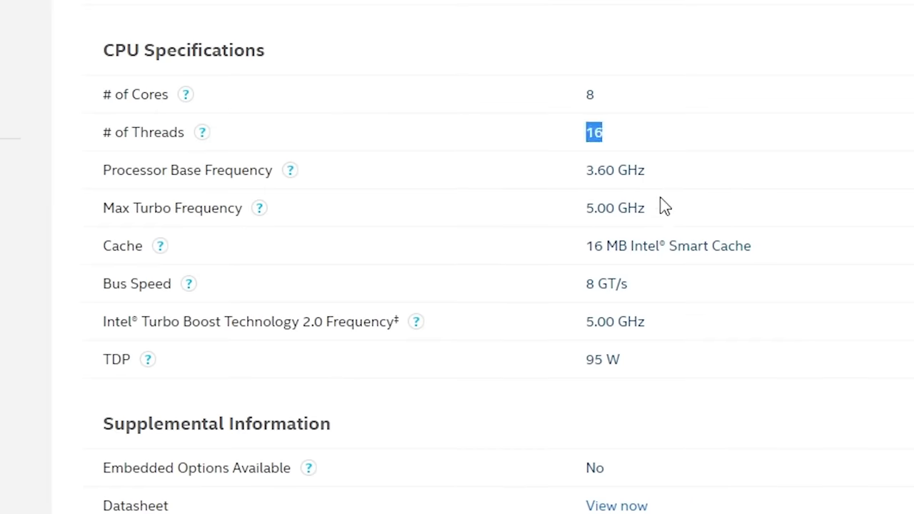
pyautogui.moveTo(536, 268); pyautogui.dragTo(509, 277)
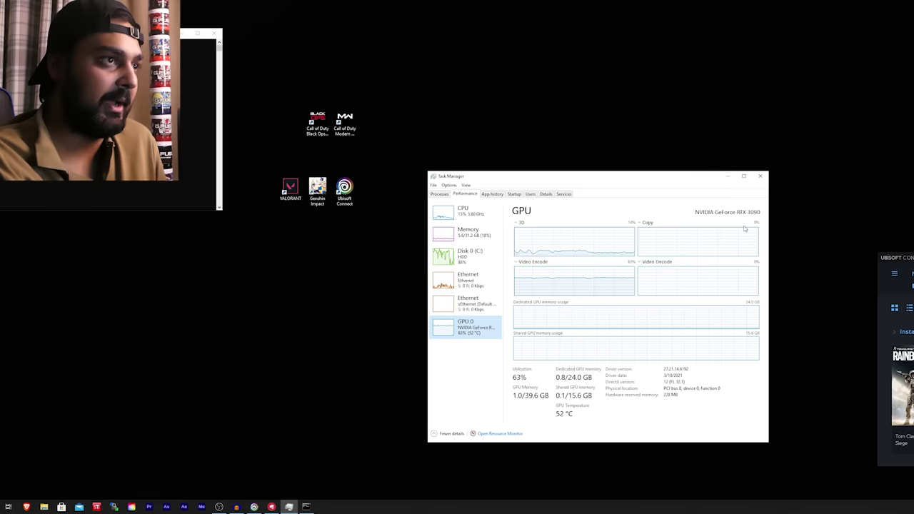
# - Switch Task Manager from the RTX 3090 GPU to the CPU page and place the terminal over it
pyautogui.click(445, 212)
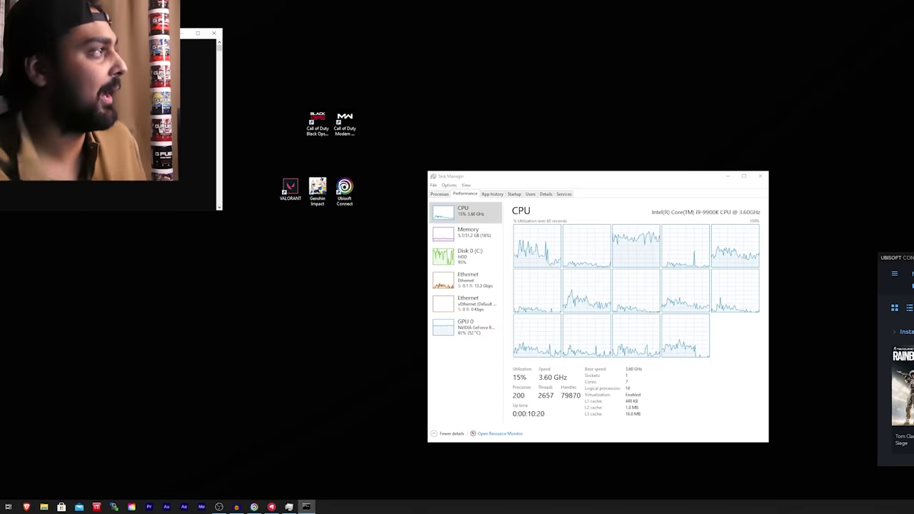
pyautogui.moveTo(85, 37); pyautogui.dragTo(612, 193)
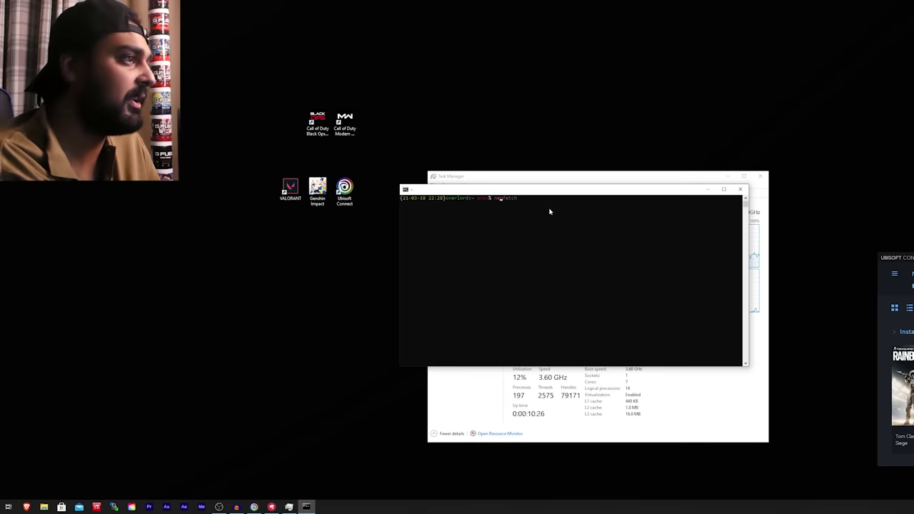
# - Run neofetch and compare its i9-9900K CPU and 12947MiB memory lines with Task Manager's CPU and Memory pages
pyautogui.press('Return')
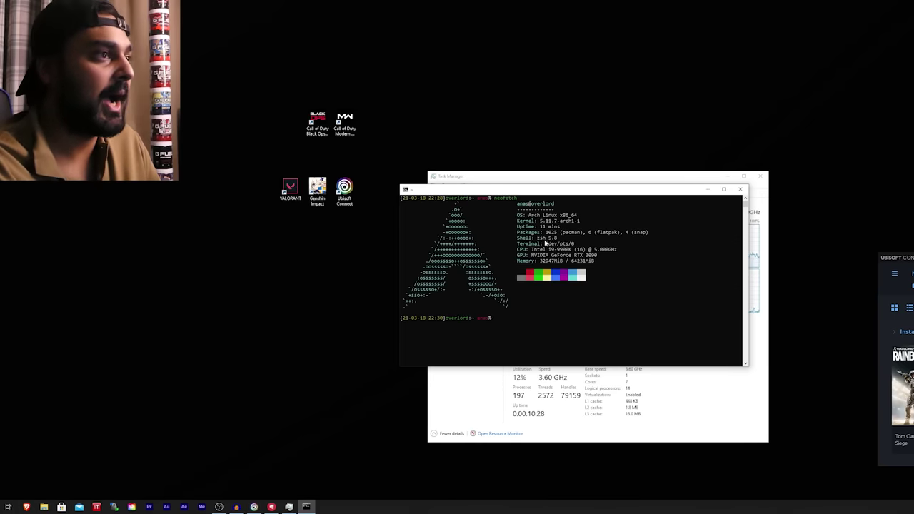
pyautogui.moveTo(553, 253); pyautogui.dragTo(606, 257)
pyautogui.moveTo(610, 192); pyautogui.dragTo(367, 242)
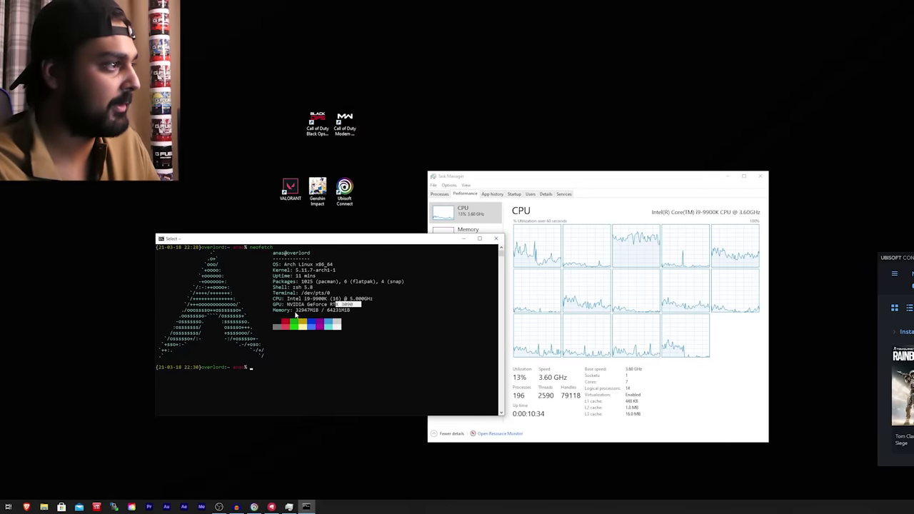
pyautogui.moveTo(306, 313); pyautogui.dragTo(320, 313)
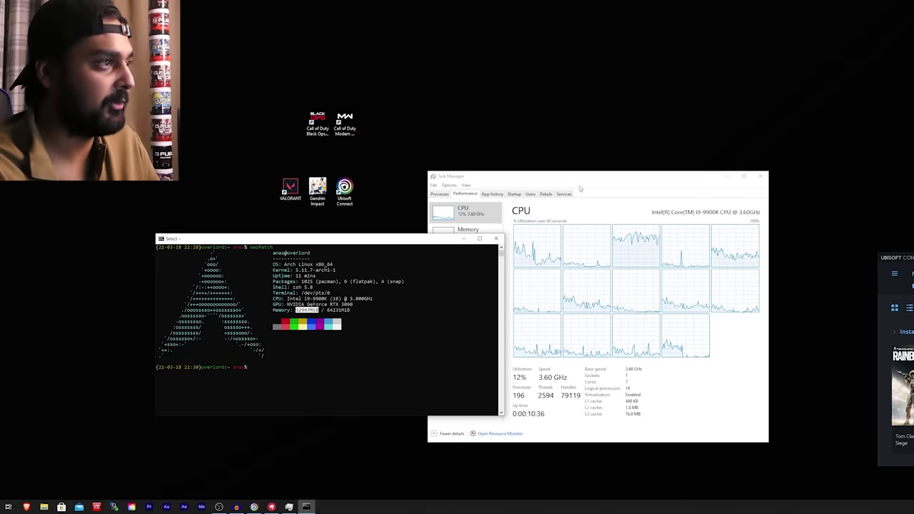
pyautogui.click(468, 236)
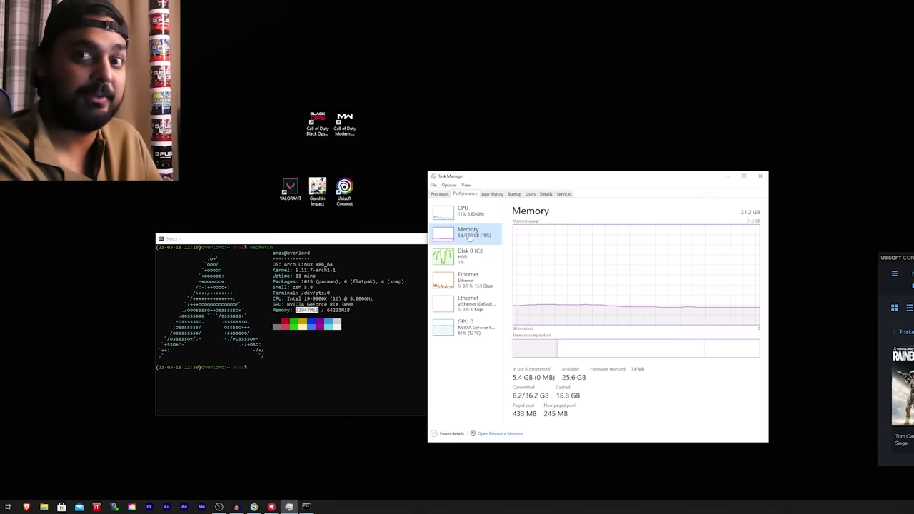
# - Bring the terminal back over Task Manager and run bashtop
pyautogui.click(360, 273)
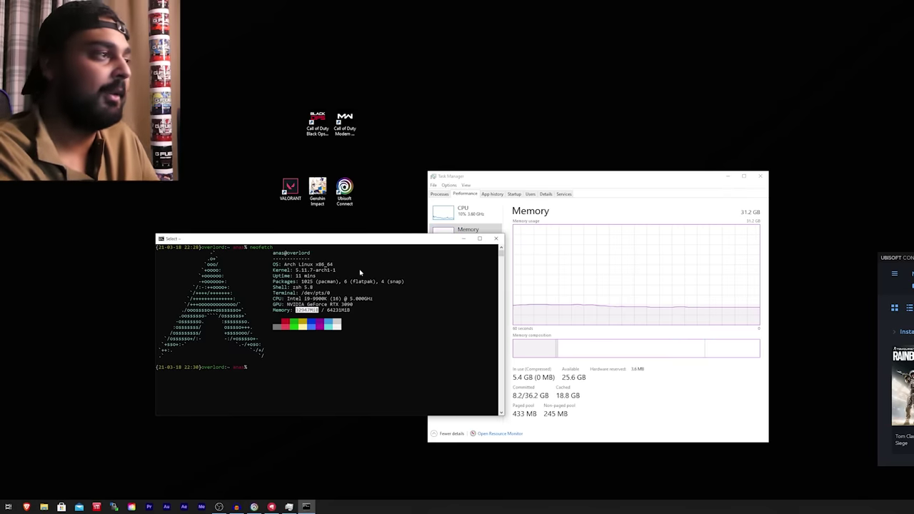
pyautogui.moveTo(363, 244); pyautogui.dragTo(553, 204)
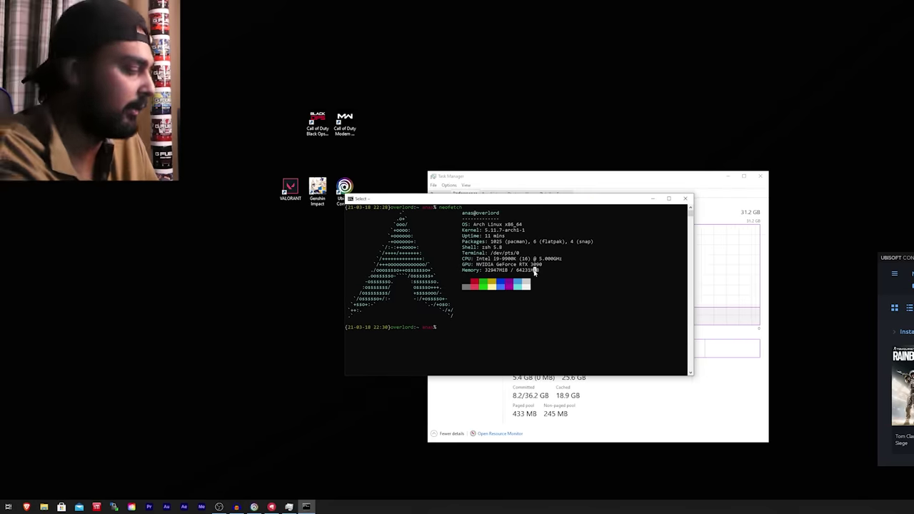
pyautogui.press('BackSpace')
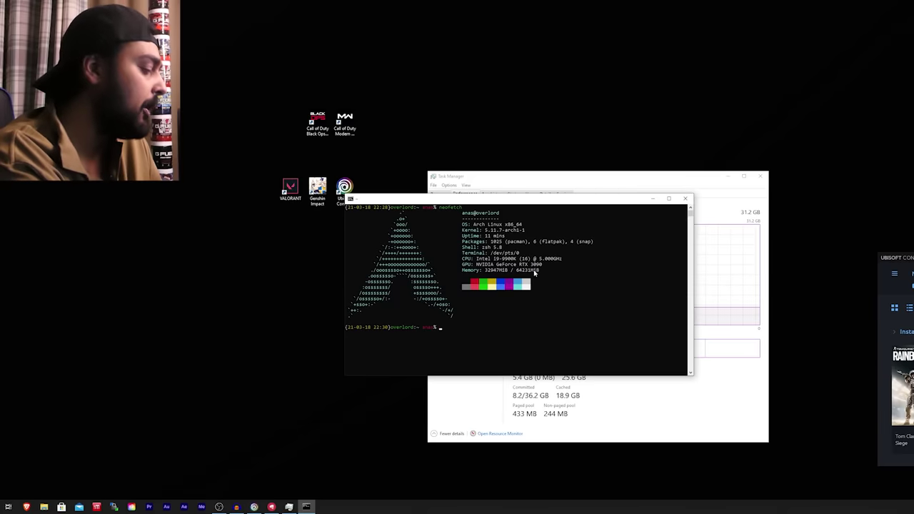
pyautogui.write('bashtop')
pyautogui.press('Return')
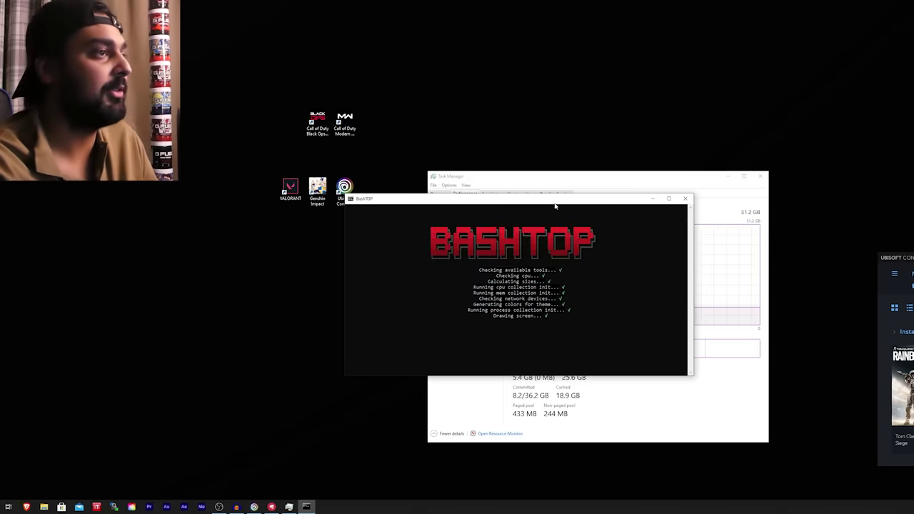
# - Maximize the terminal and select the qemu-system-x86_64 arguments and the win10 guest name
pyautogui.doubleClick(550, 199)
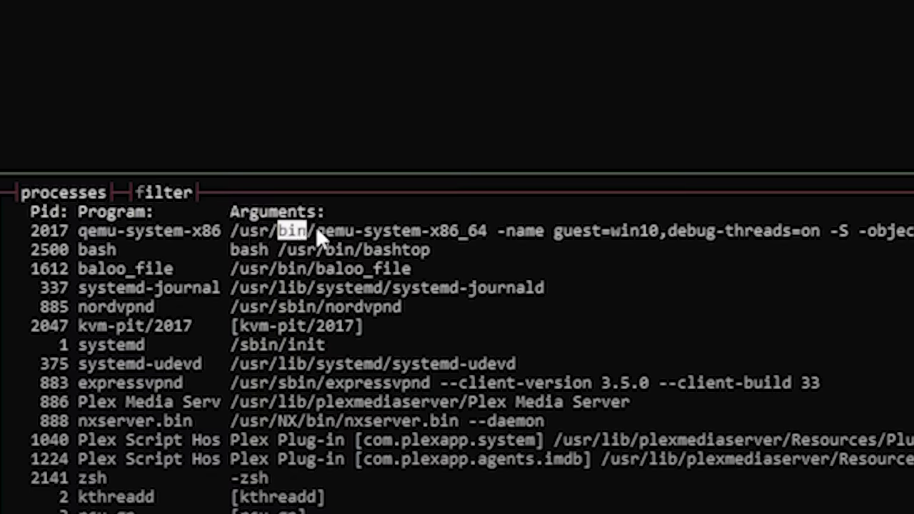
pyautogui.tripleClick(479, 182)
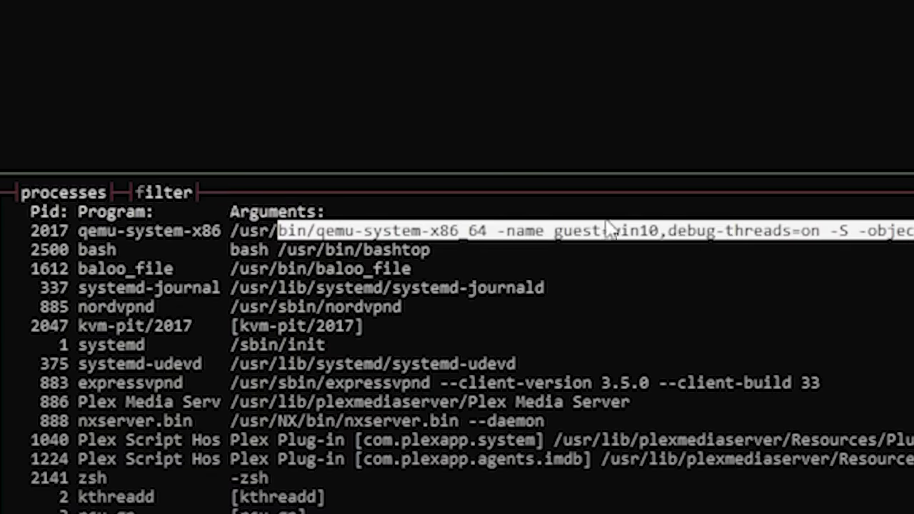
pyautogui.moveTo(44, 232); pyautogui.dragTo(913, 240)
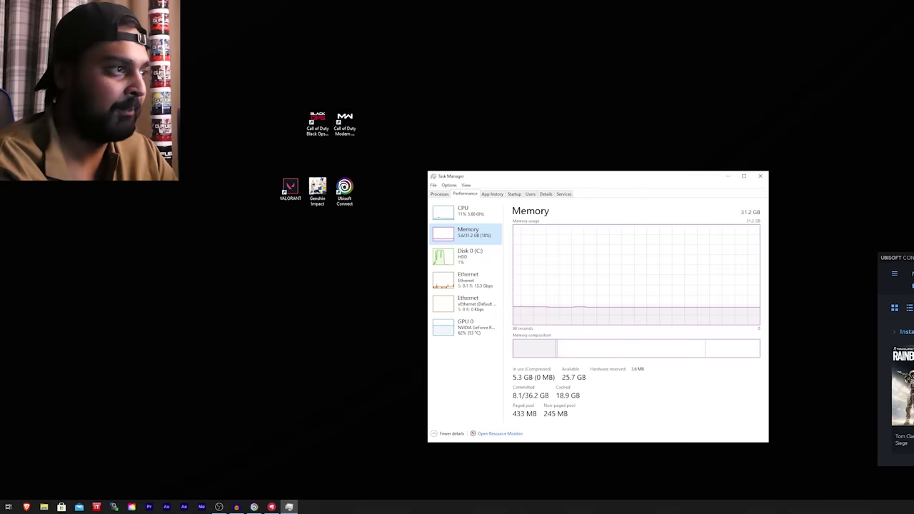
# - Close Task Manager
pyautogui.rightClick(759, 174)
pyautogui.click(745, 163)
pyautogui.click(758, 176)
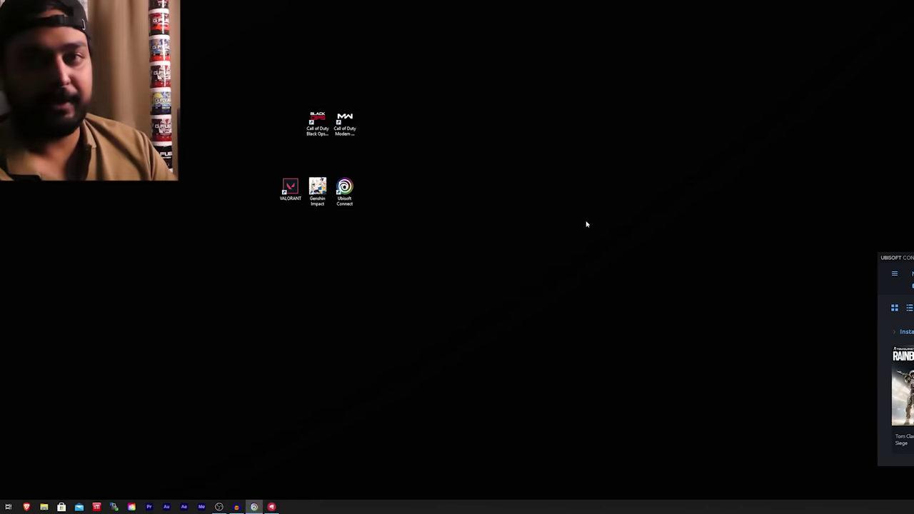
# - Check in 'Turn Windows features on or off' that Hyper-V is enabled, then cancel
pyautogui.click(8, 507)
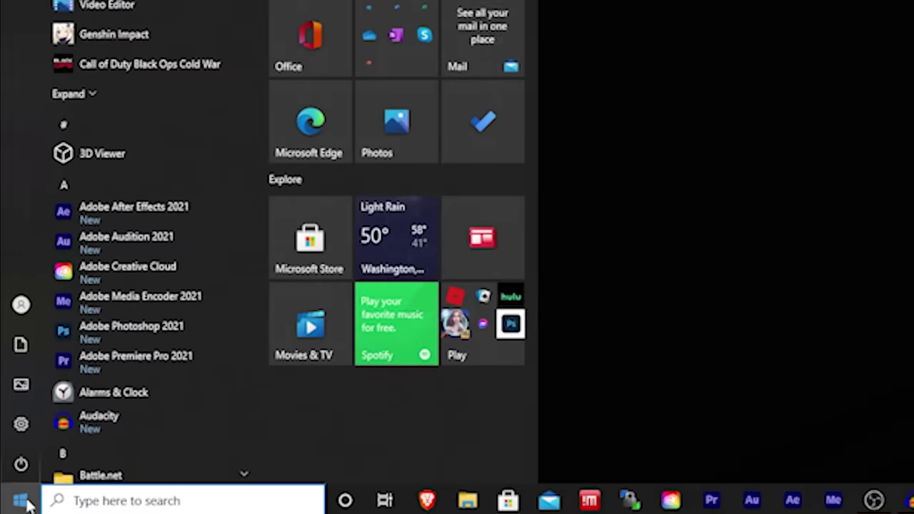
pyautogui.write('turn windows features on')
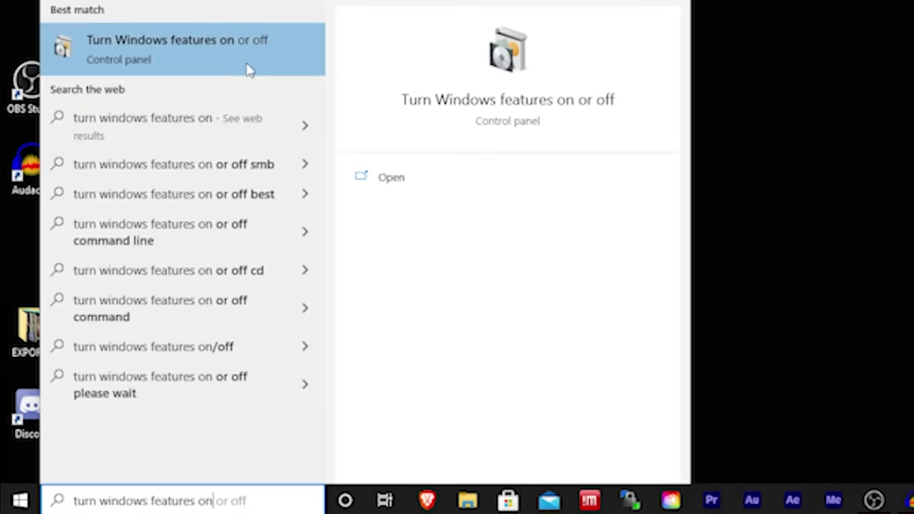
pyautogui.click(248, 70)
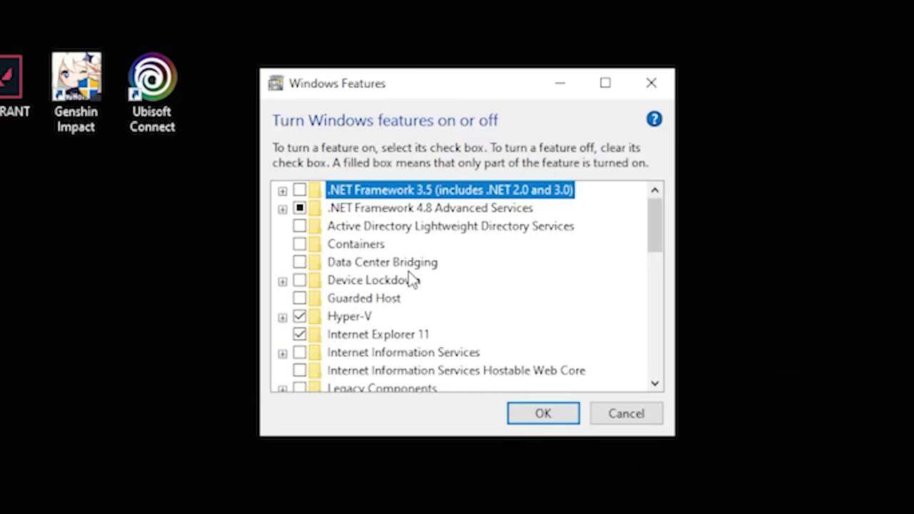
pyautogui.click(283, 317)
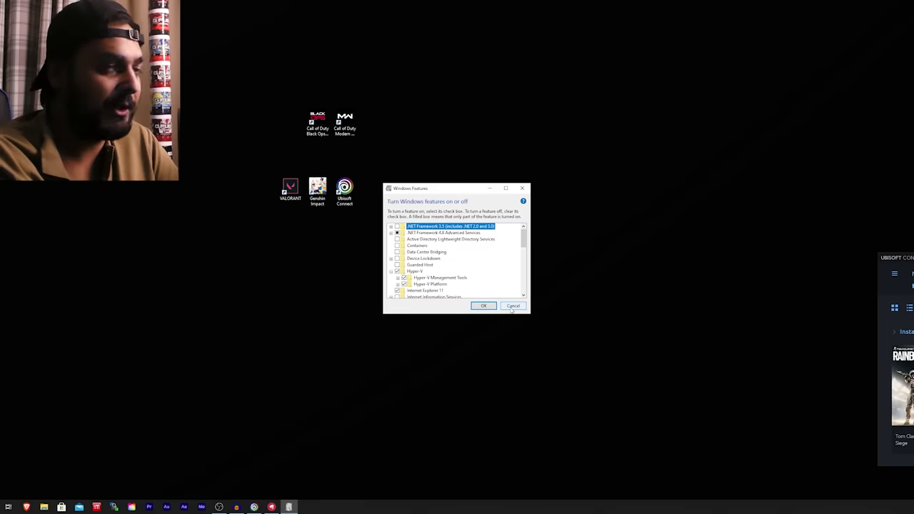
pyautogui.click(512, 306)
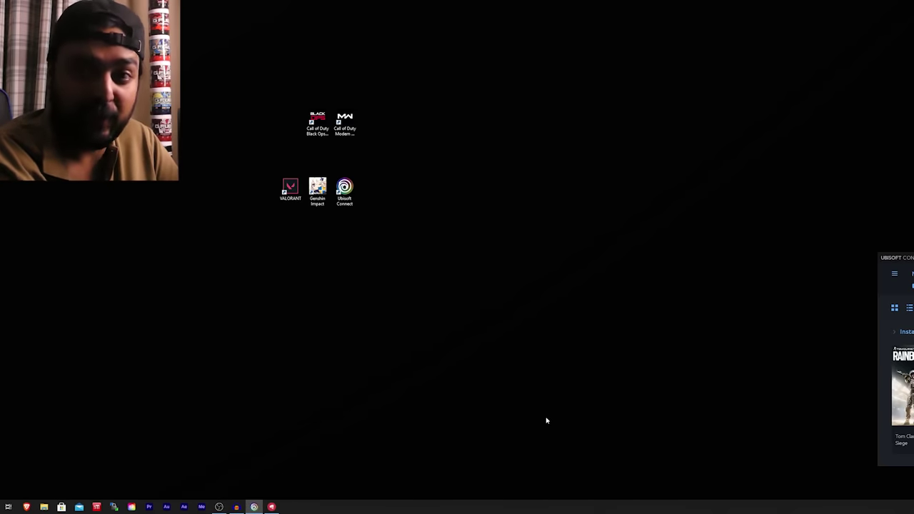